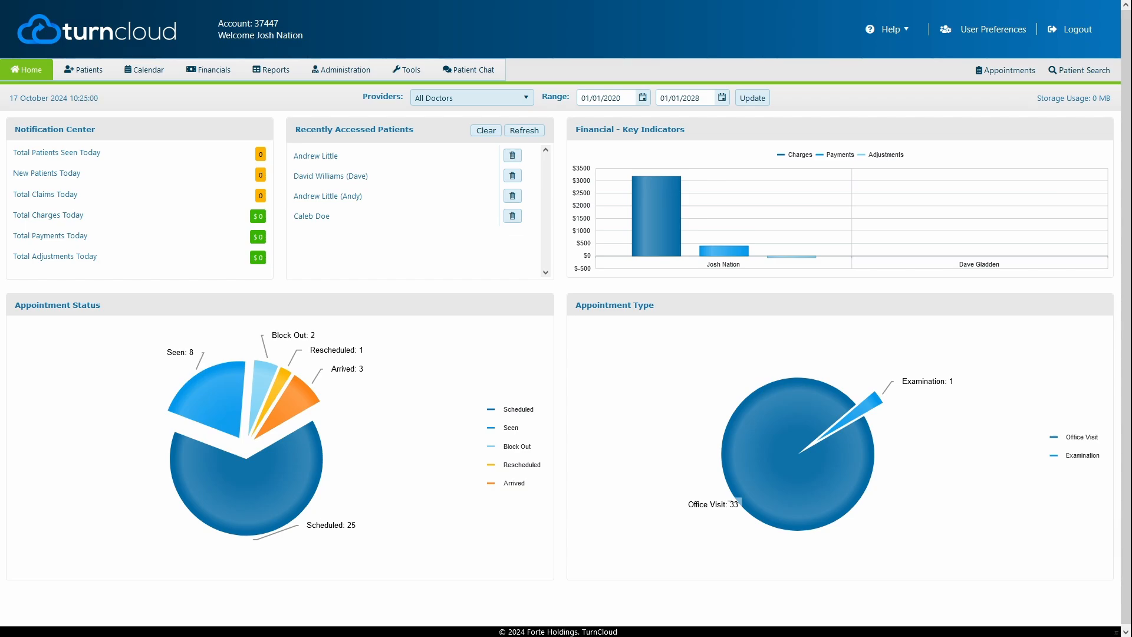
Look through the administration section's Users, Security Groups and Supervisor Logs pages.
{"action": "left_click", "coordinate": [353, 71]}
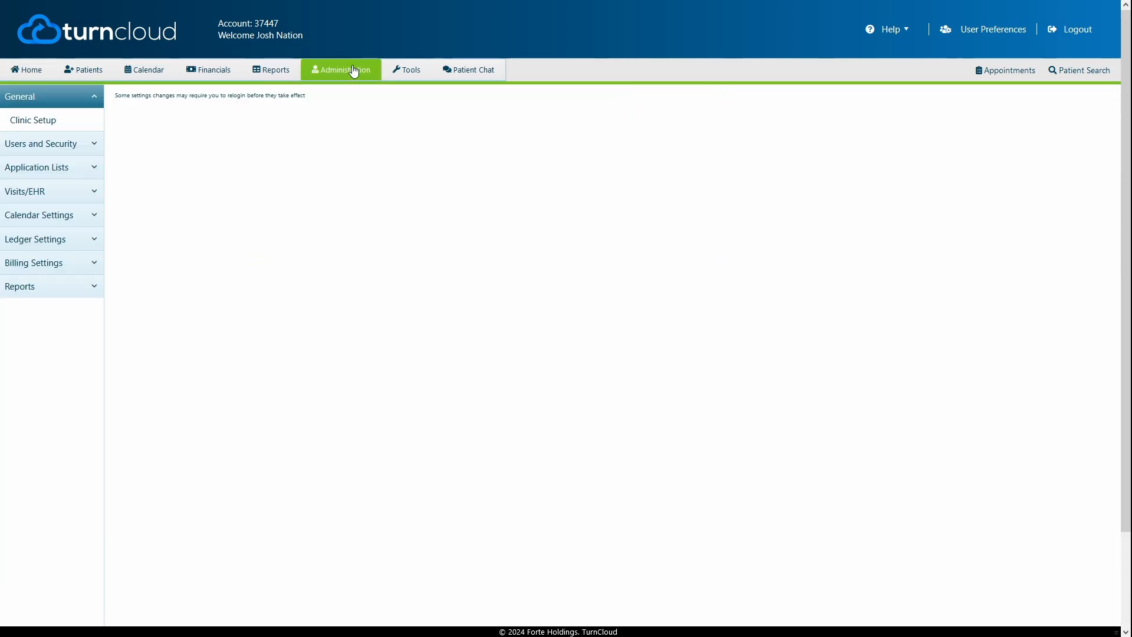
{"action": "left_click", "coordinate": [47, 145]}
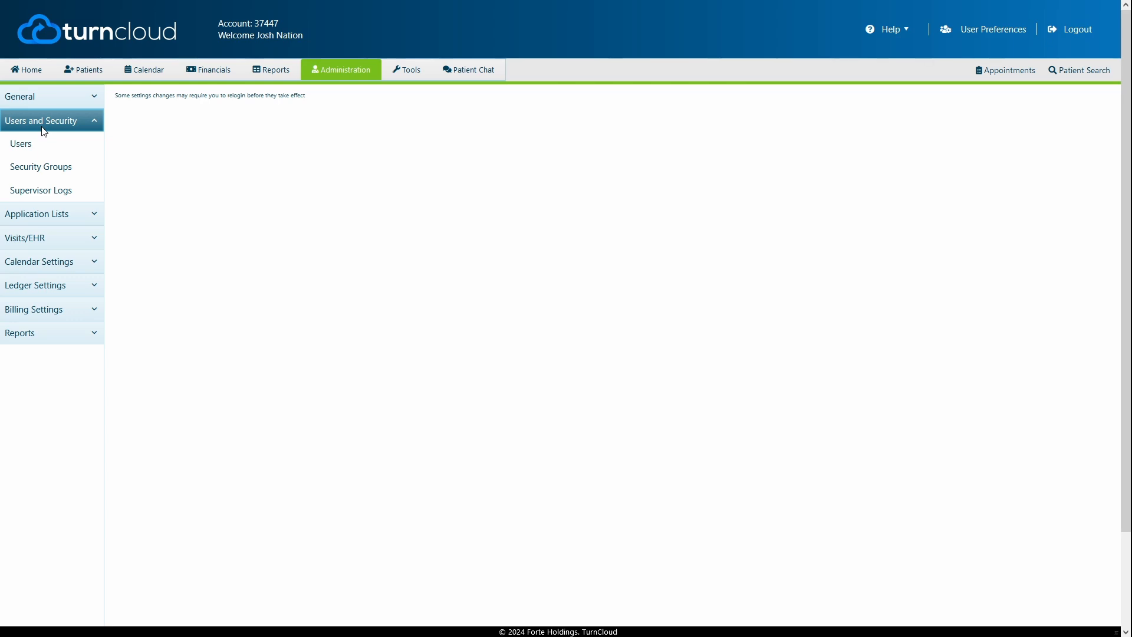
{"action": "left_click", "coordinate": [27, 144]}
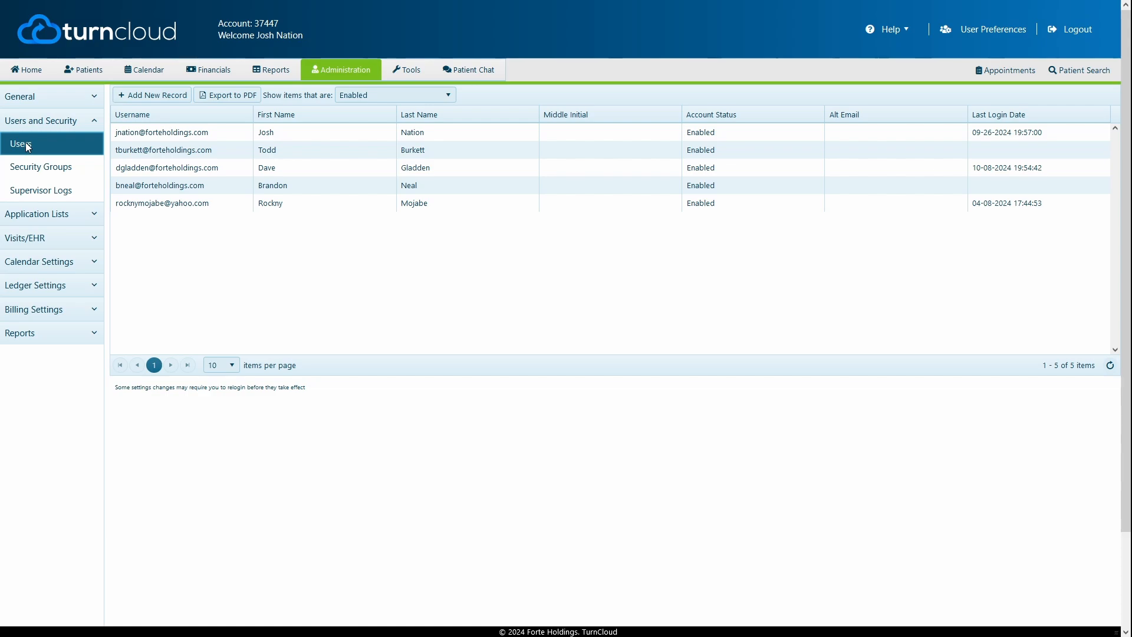
{"action": "left_click", "coordinate": [28, 165]}
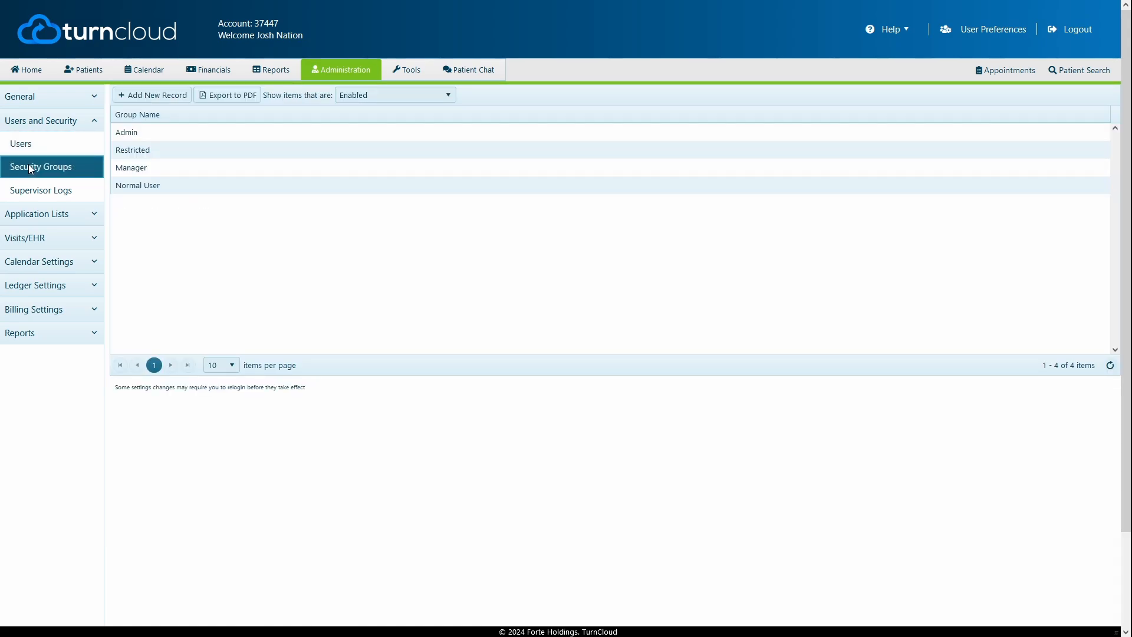
{"action": "left_click", "coordinate": [153, 151]}
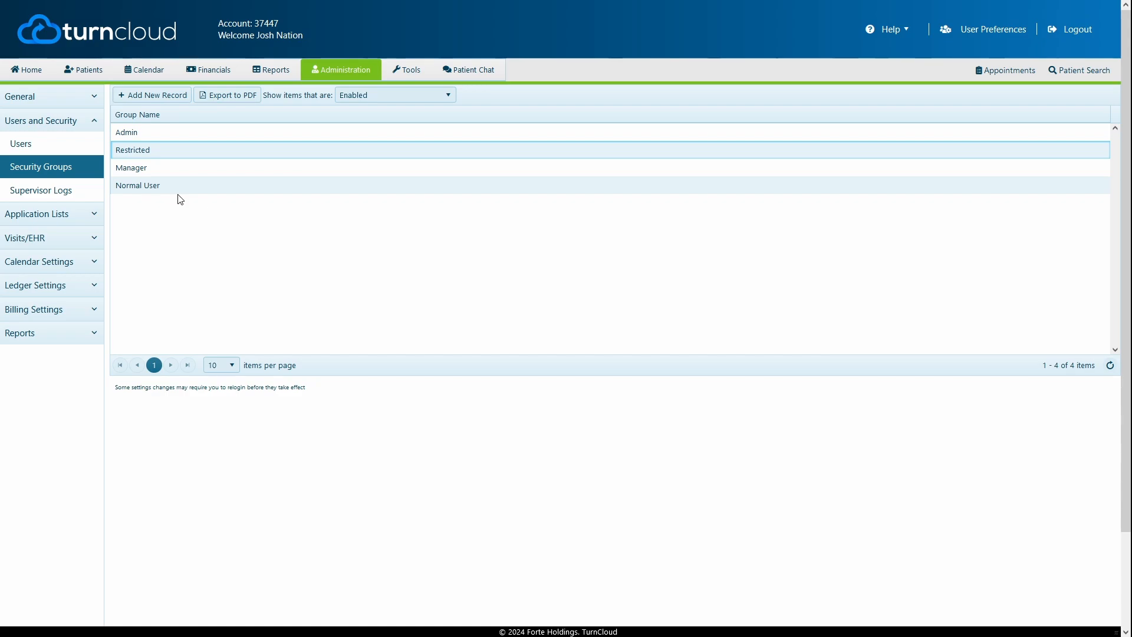
{"action": "left_click", "coordinate": [75, 194]}
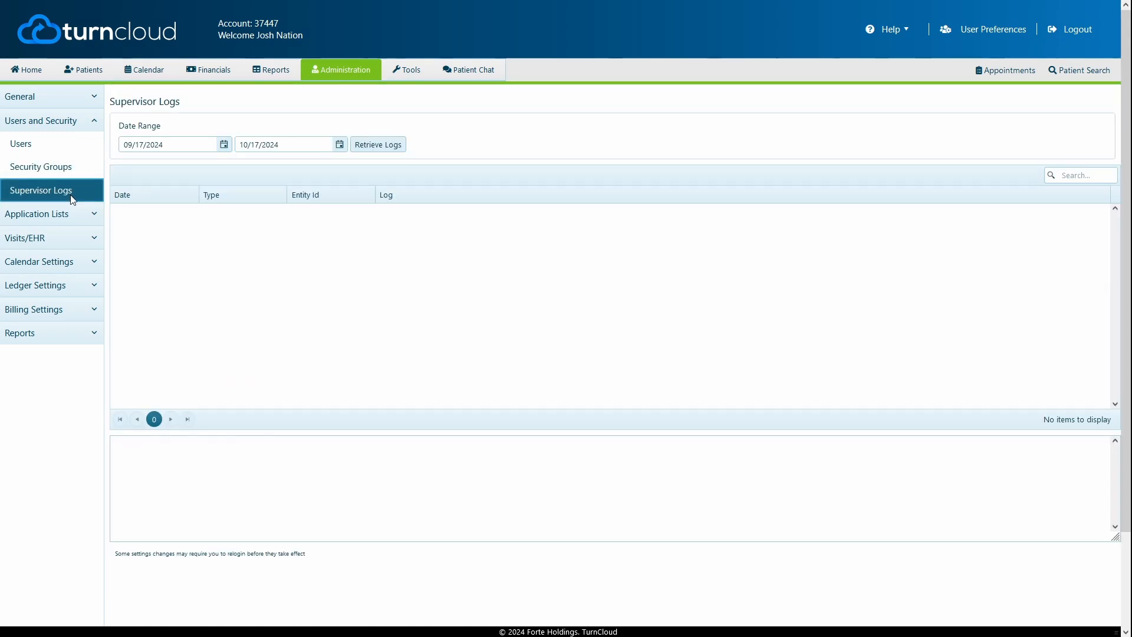
Return to the user list and filter it to show users of all account statuses.
{"action": "left_click", "coordinate": [53, 146]}
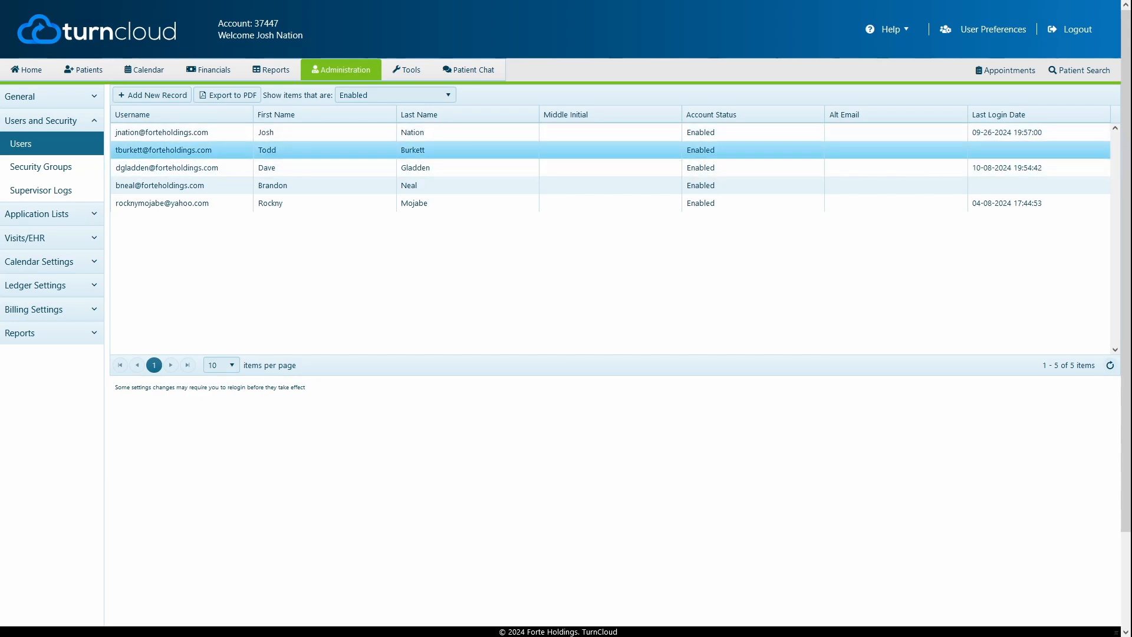
{"action": "left_click", "coordinate": [400, 95]}
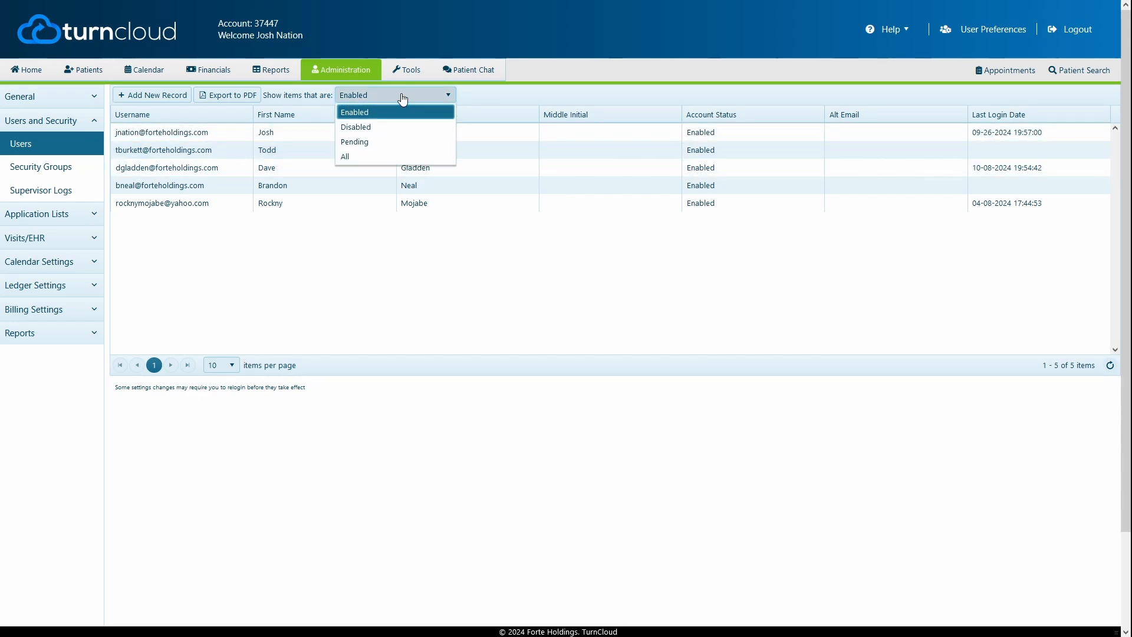
{"action": "left_click", "coordinate": [378, 156]}
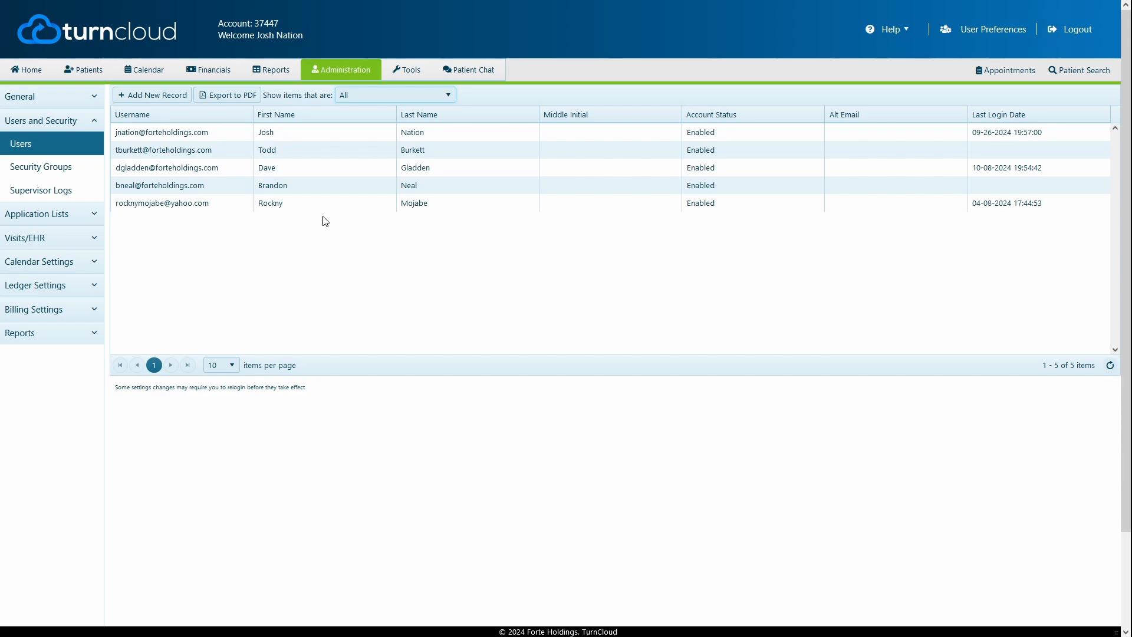
Add a new user record with the user's e-mail as username, first name, last name and middle initial, and save it.
{"action": "left_click", "coordinate": [152, 98]}
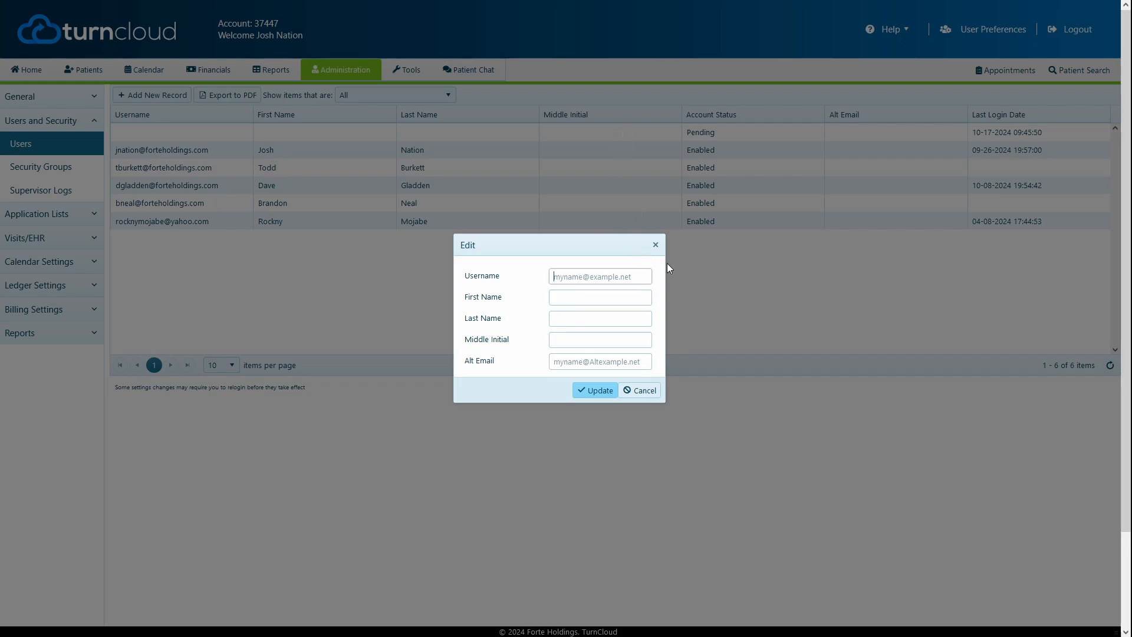
{"action": "key", "text": "Tab"}
{"action": "key", "text": "Tab"}
{"action": "key", "text": "Tab"}
{"action": "type", "text": "C"}
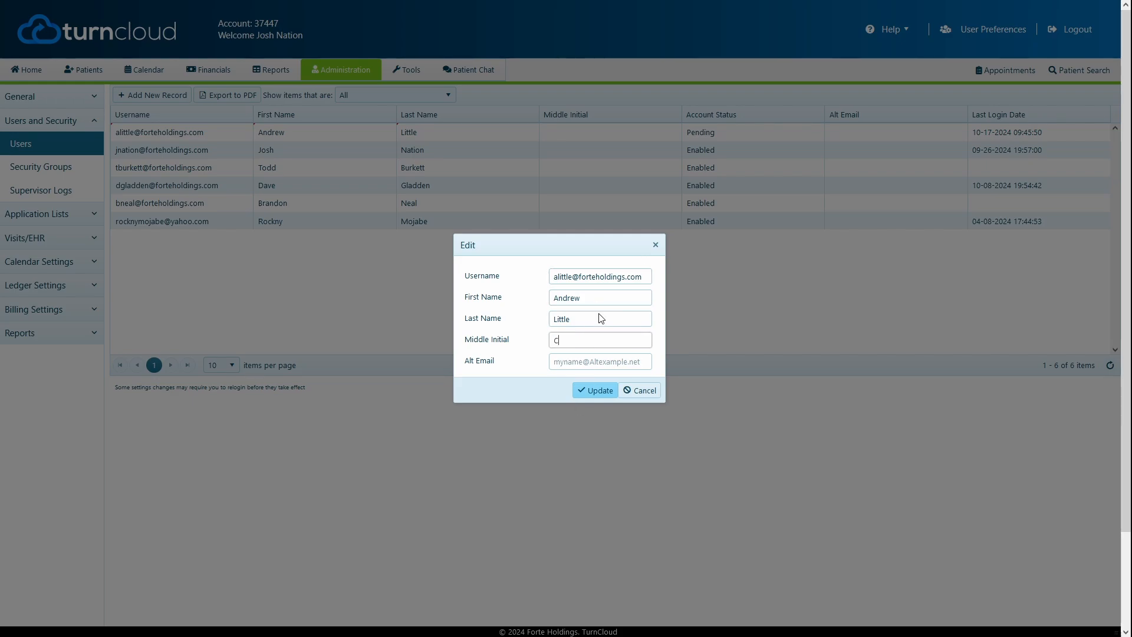
{"action": "left_click", "coordinate": [589, 390]}
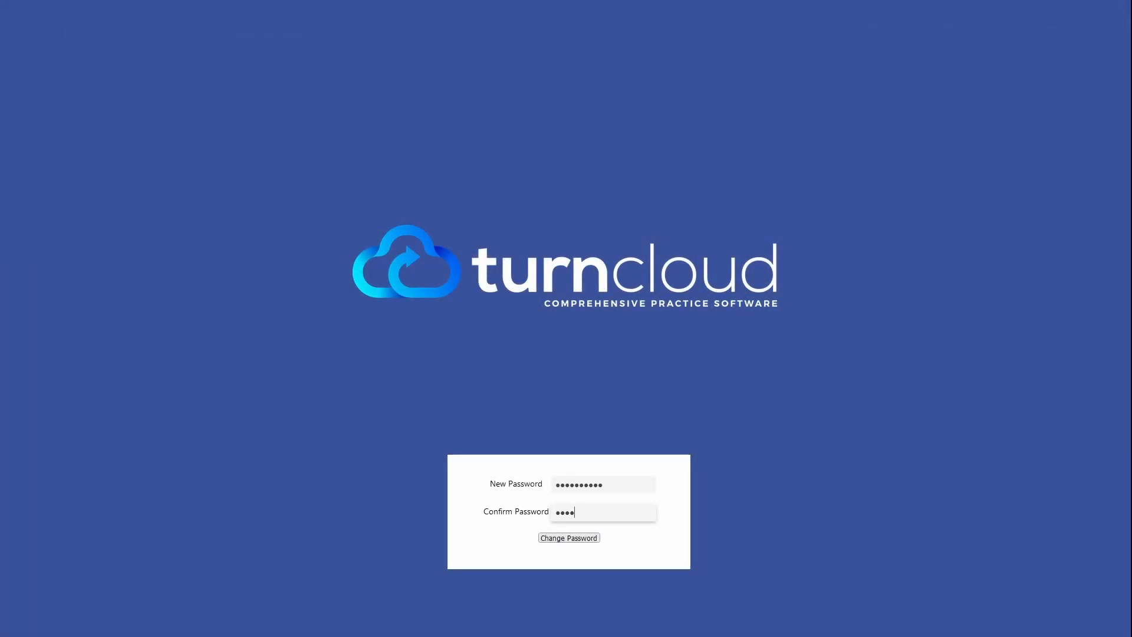
Complete the Confirm Password field for the new user, submit the password change and acknowledge it.
{"action": "type", "text": "******"}
{"action": "left_click", "coordinate": [569, 538]}
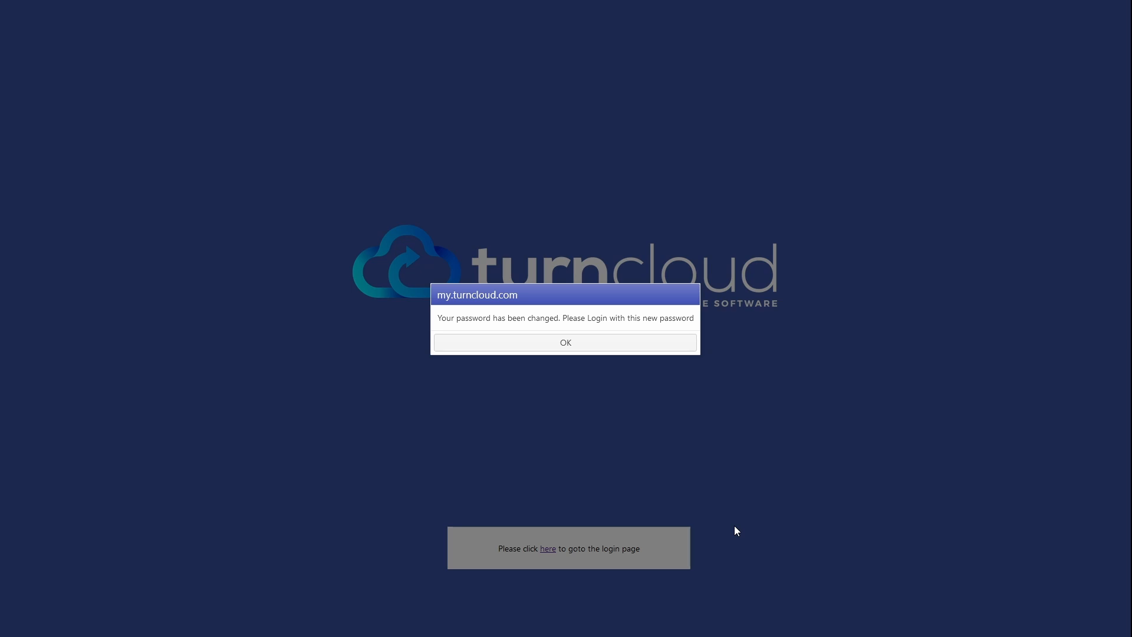
{"action": "left_click", "coordinate": [583, 343]}
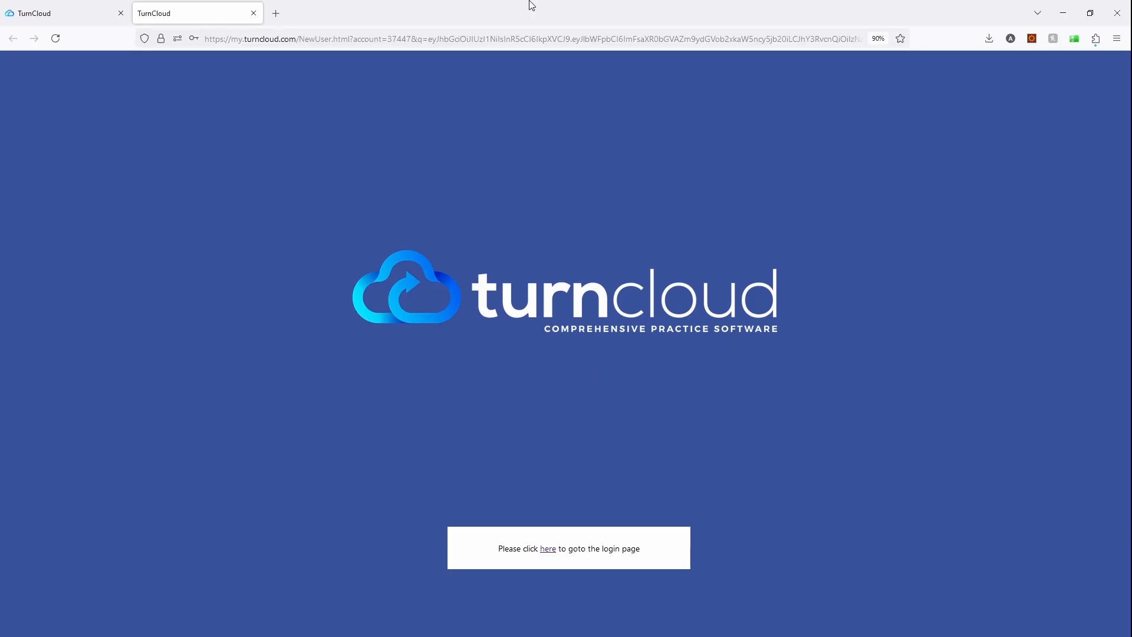
Log in as the new user with the e-mail username, password and account number, remembering both the username and the account.
{"action": "left_click", "coordinate": [548, 548]}
{"action": "left_click", "coordinate": [579, 429]}
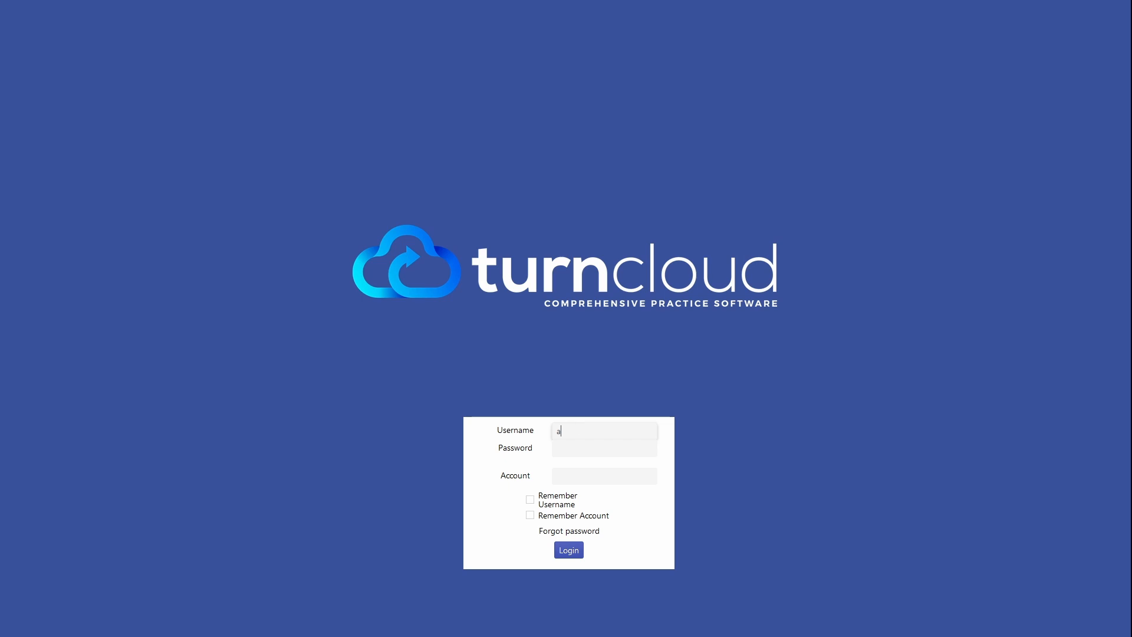
{"action": "key", "text": "Tab"}
{"action": "key", "text": "BackSpace"}
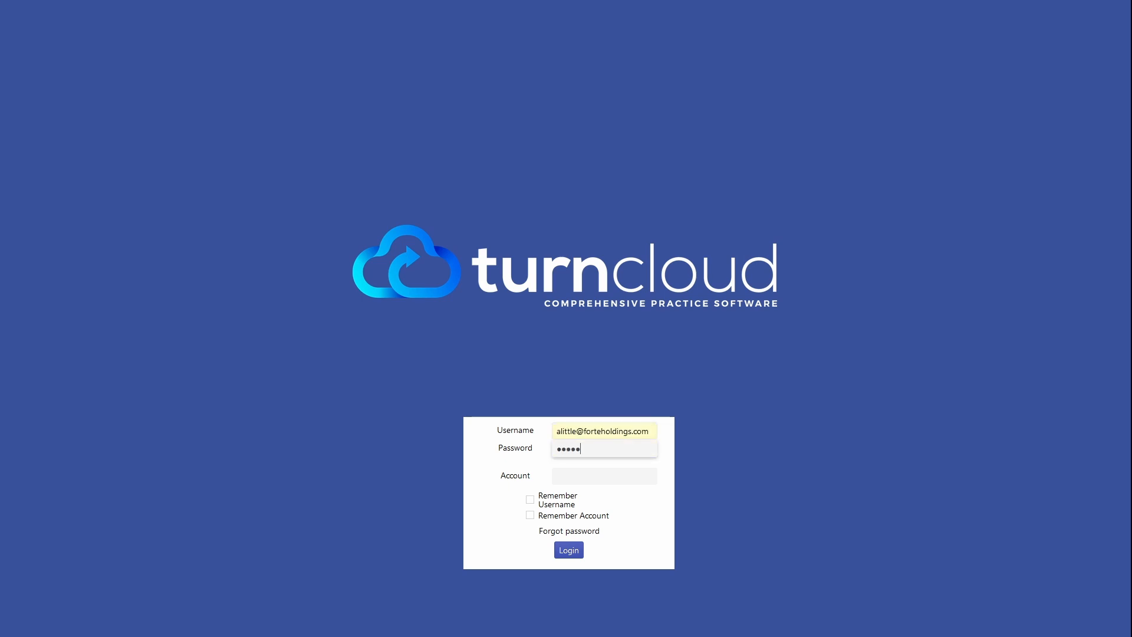
{"action": "key", "text": "Tab"}
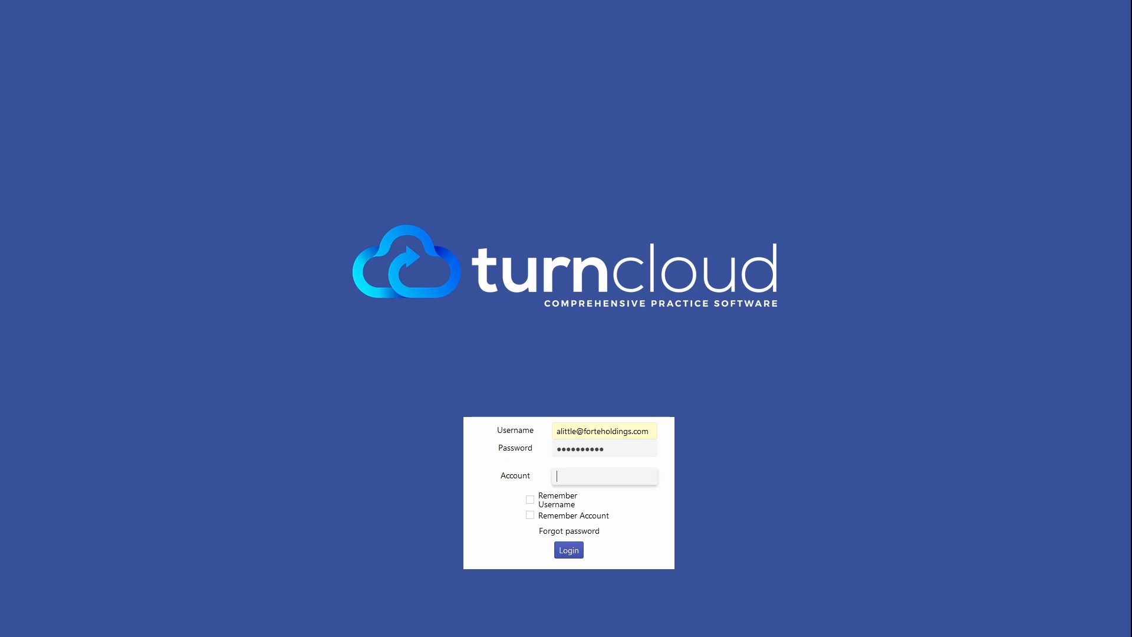
{"action": "left_click", "coordinate": [530, 499]}
{"action": "left_click", "coordinate": [530, 515]}
{"action": "left_click", "coordinate": [568, 550]}
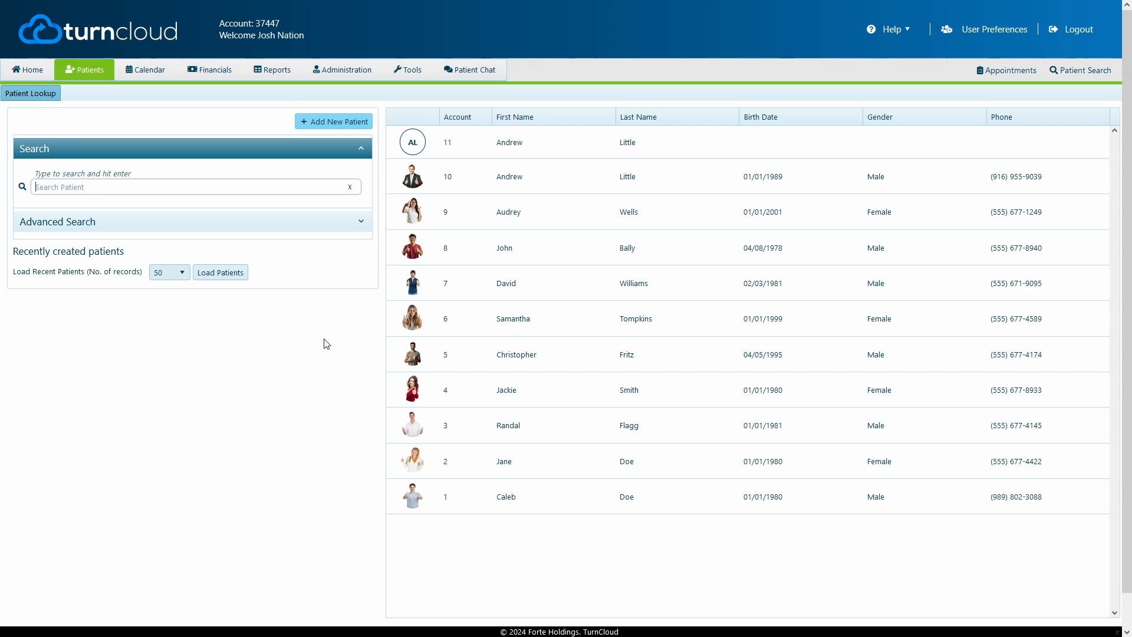
Set the newly added user's group to Admin in the administration user list and save the record.
{"action": "left_click", "coordinate": [344, 76]}
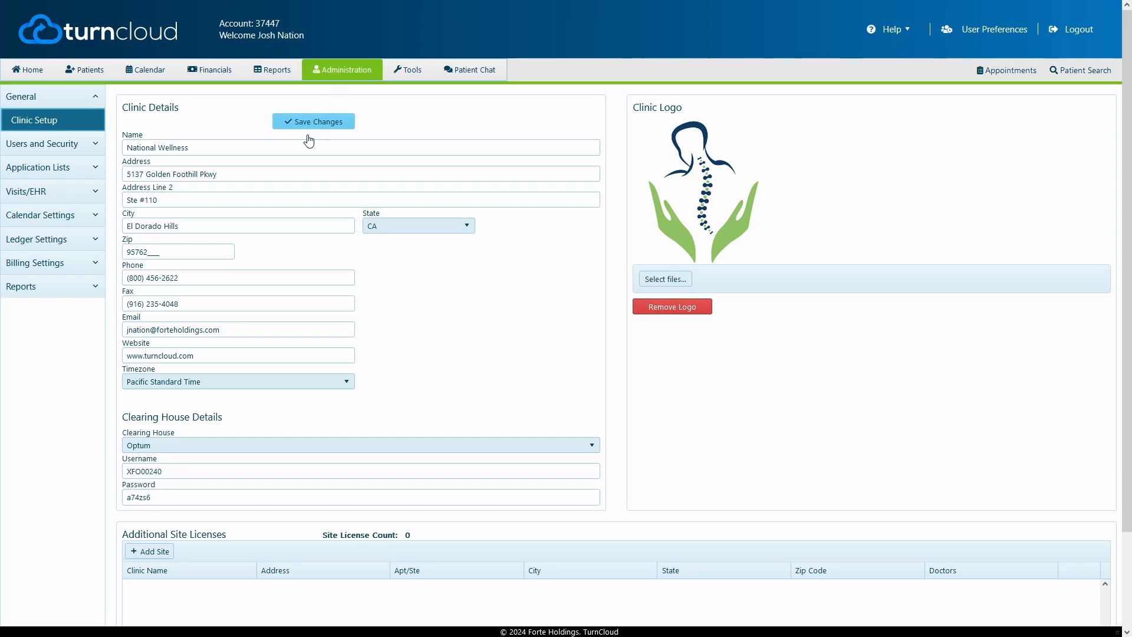
{"action": "left_click", "coordinate": [54, 144]}
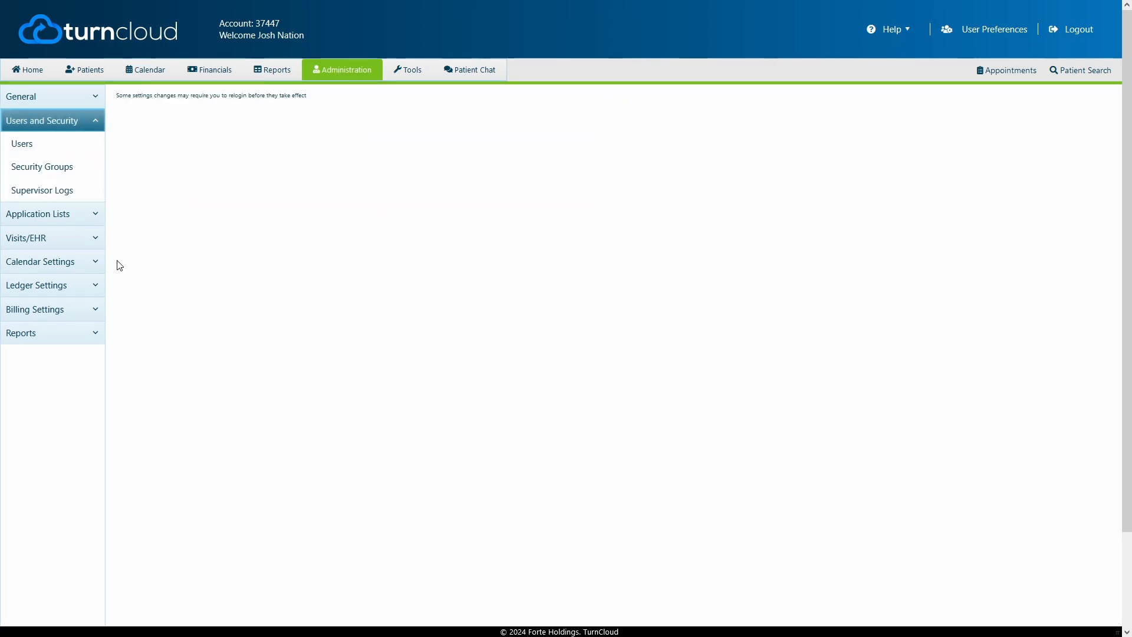
{"action": "left_click", "coordinate": [35, 147]}
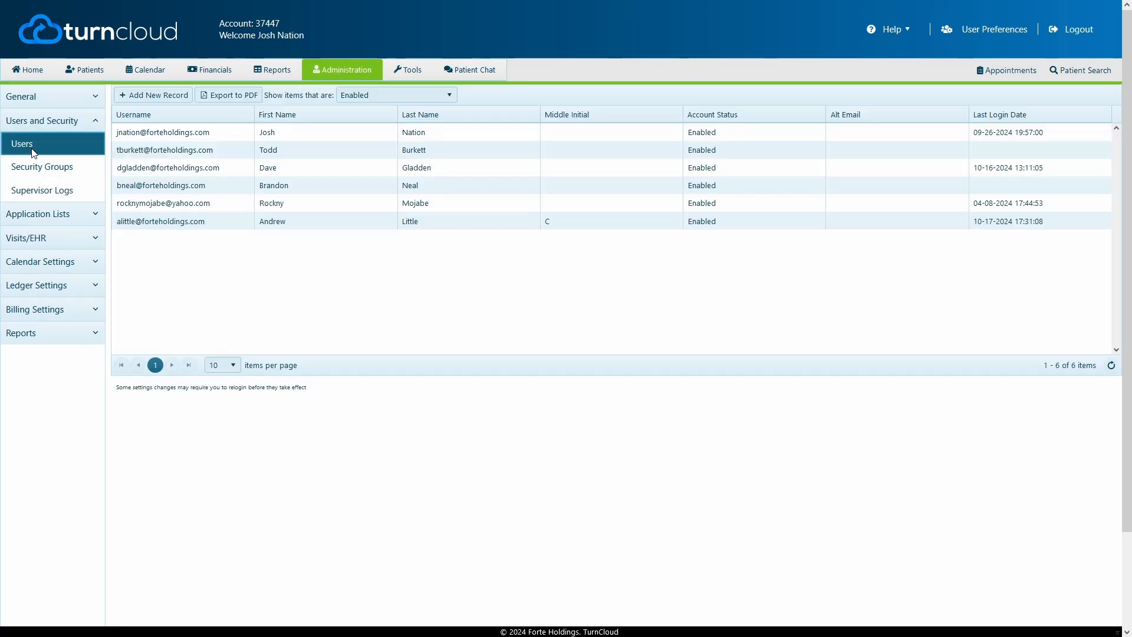
{"action": "double_click", "coordinate": [201, 221]}
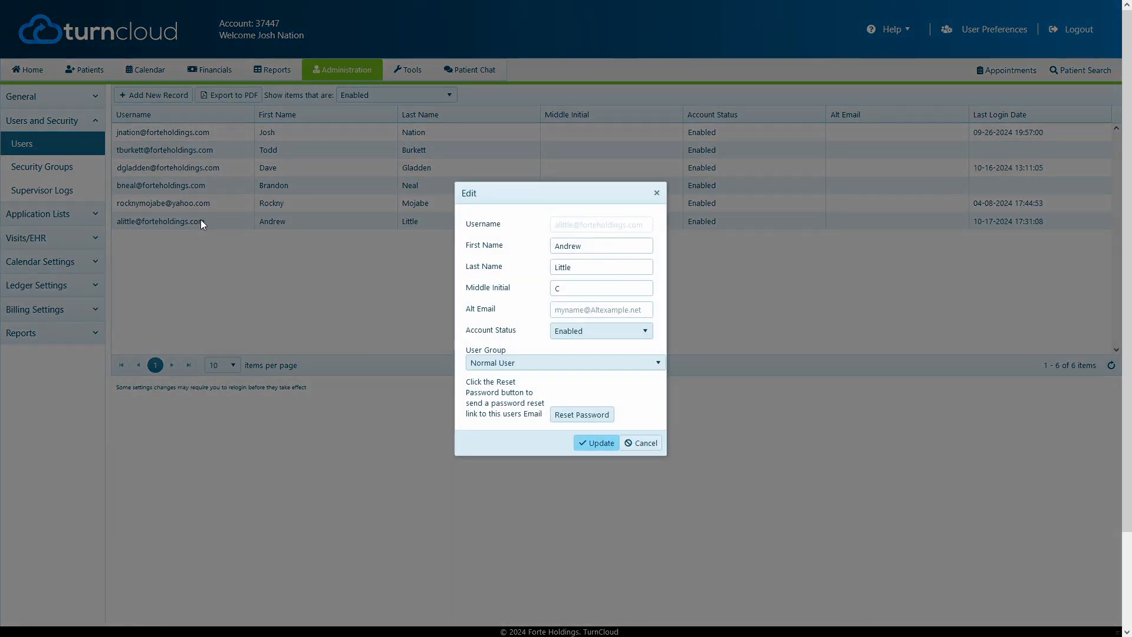
{"action": "left_click", "coordinate": [507, 360]}
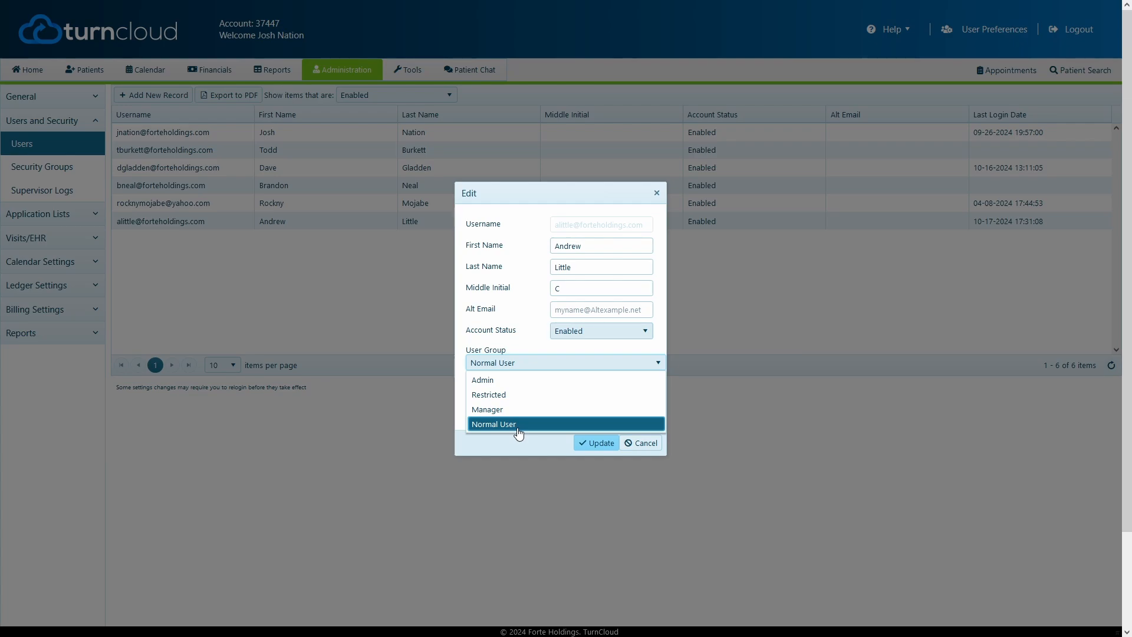
{"action": "left_click", "coordinate": [518, 386]}
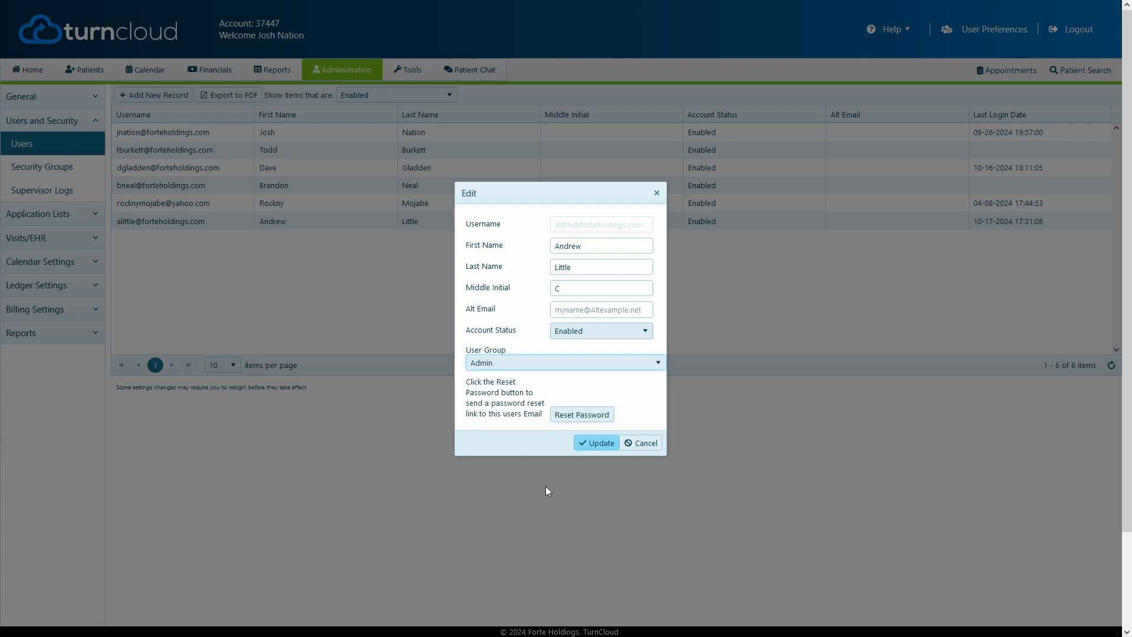
{"action": "left_click", "coordinate": [526, 363]}
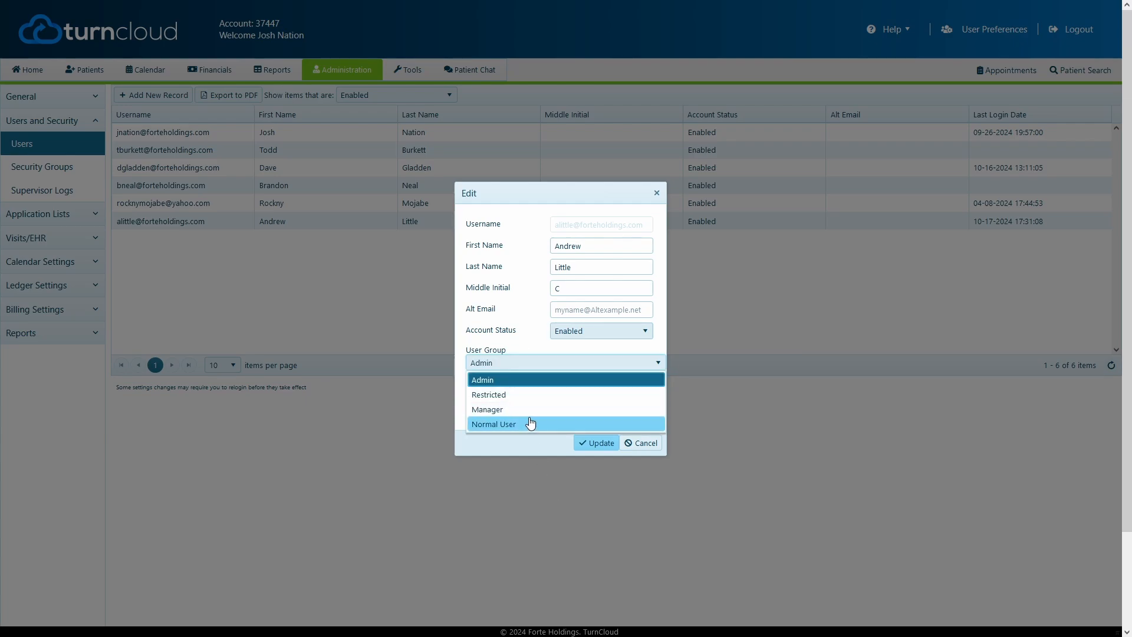
{"action": "left_click", "coordinate": [498, 380]}
{"action": "left_click", "coordinate": [500, 362]}
{"action": "left_click", "coordinate": [500, 381]}
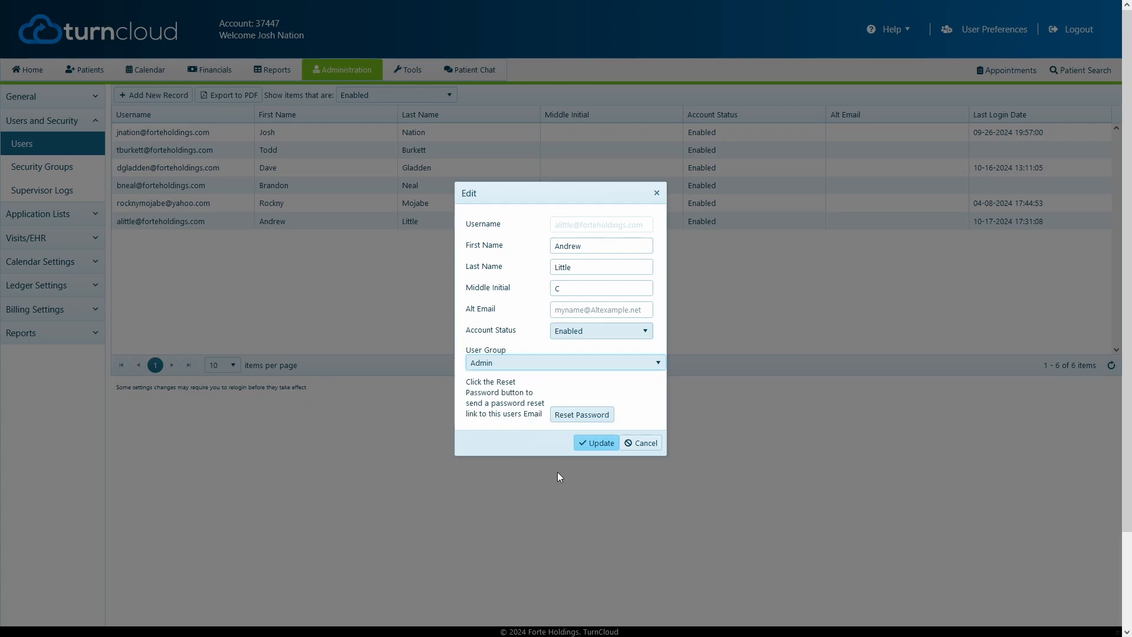
{"action": "left_click", "coordinate": [591, 443]}
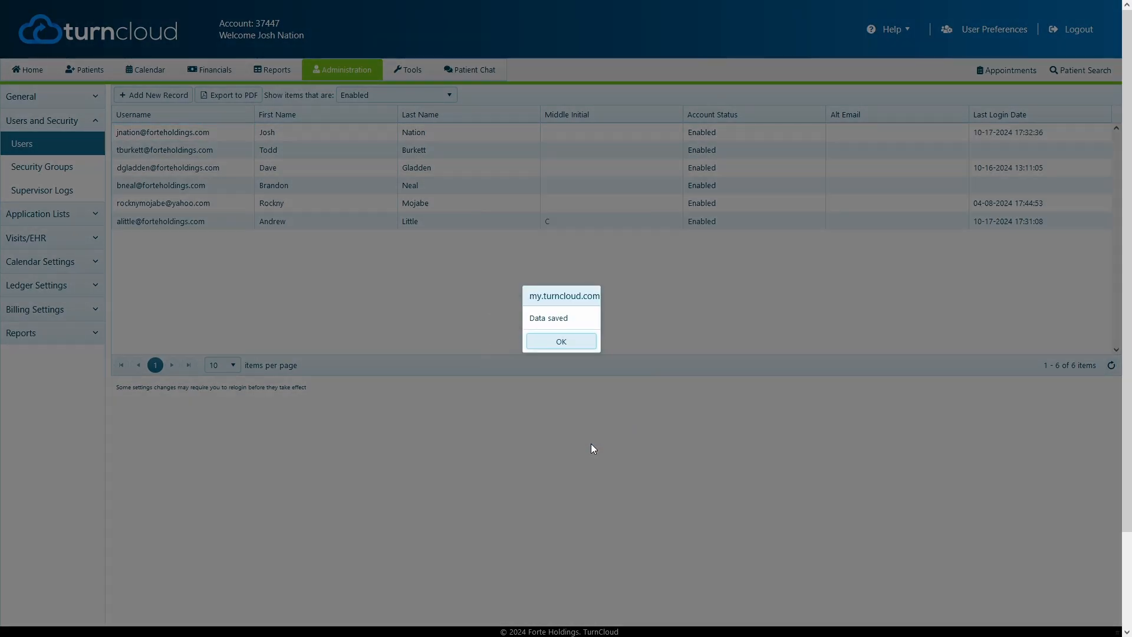
{"action": "left_click", "coordinate": [578, 343]}
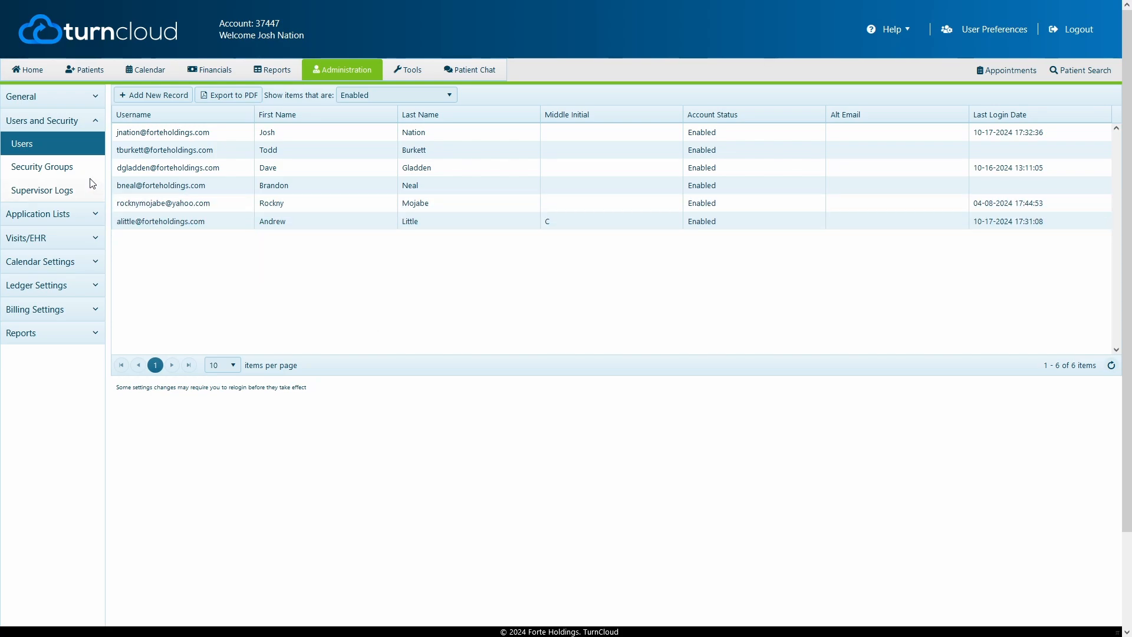
Examine the permissions of the Admin security group and close it without making changes.
{"action": "left_click", "coordinate": [59, 171]}
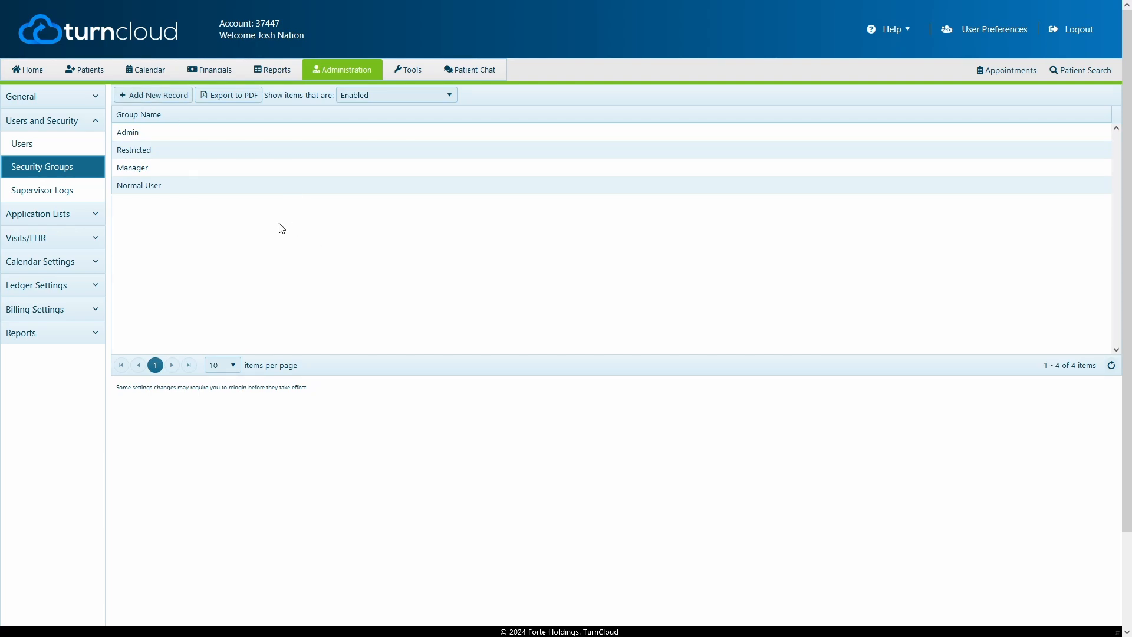
{"action": "left_click", "coordinate": [162, 151]}
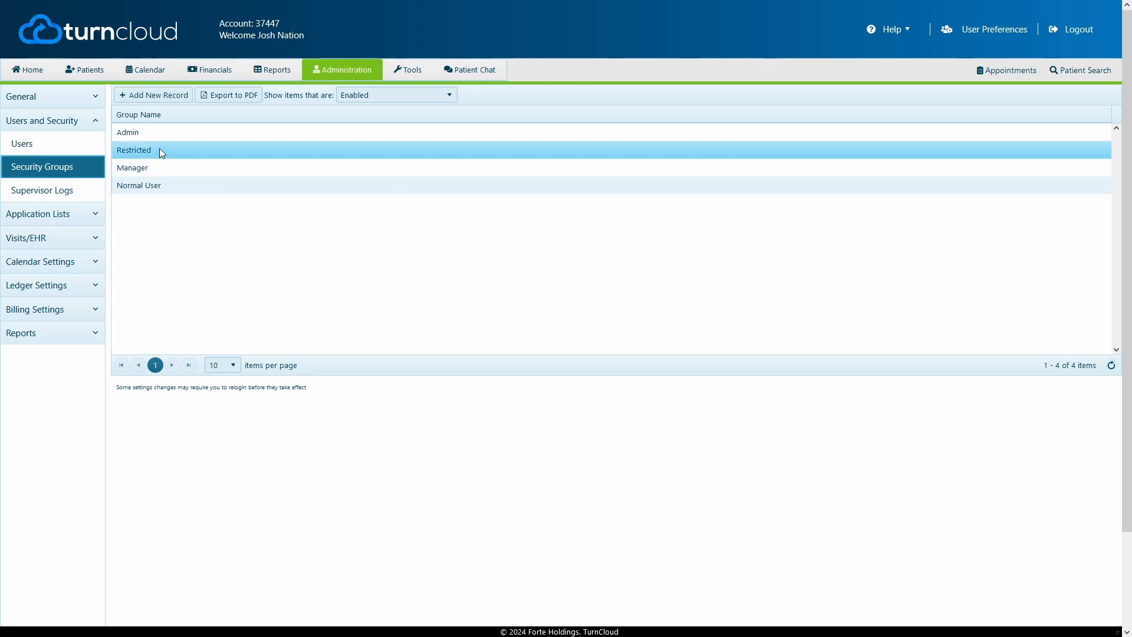
{"action": "double_click", "coordinate": [163, 135]}
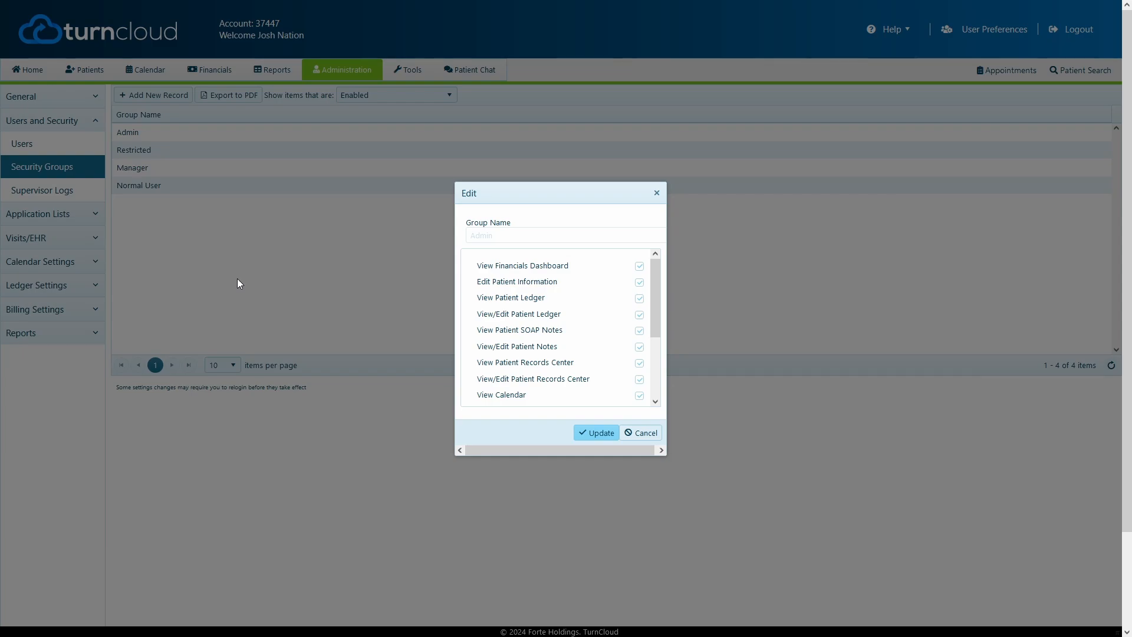
{"action": "mouse_move", "coordinate": [654, 298]}
{"action": "left_mouse_down"}
{"action": "mouse_move", "coordinate": [661, 361]}
{"action": "mouse_move", "coordinate": [658, 293]}
{"action": "left_mouse_up"}
{"action": "left_click", "coordinate": [646, 432]}
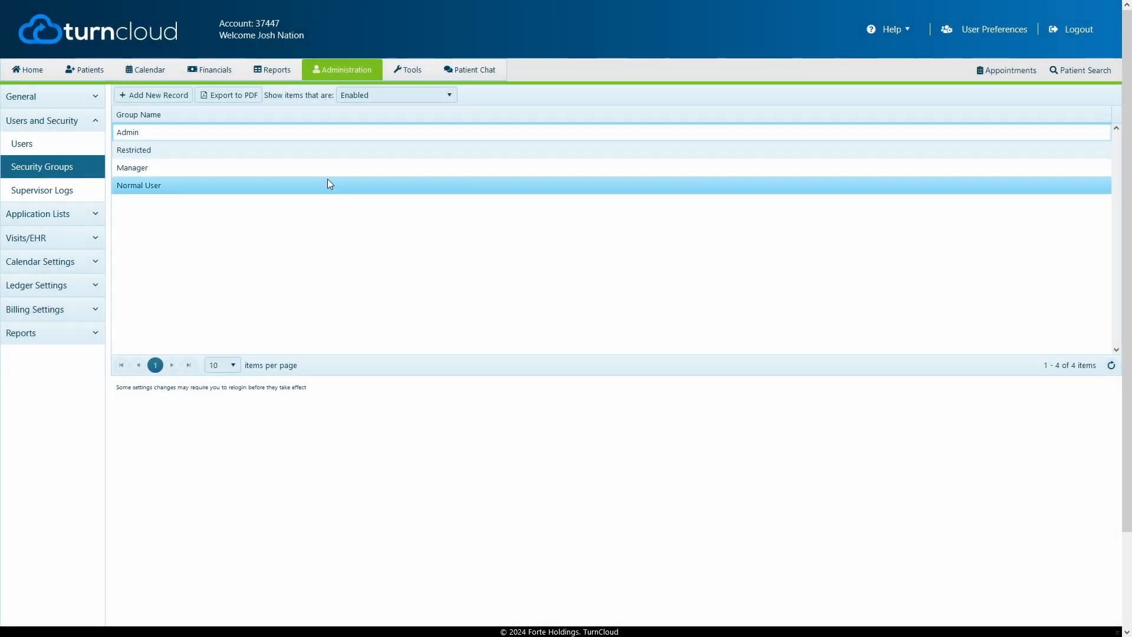
Start a new security group named Office Manager.
{"action": "left_click", "coordinate": [177, 99]}
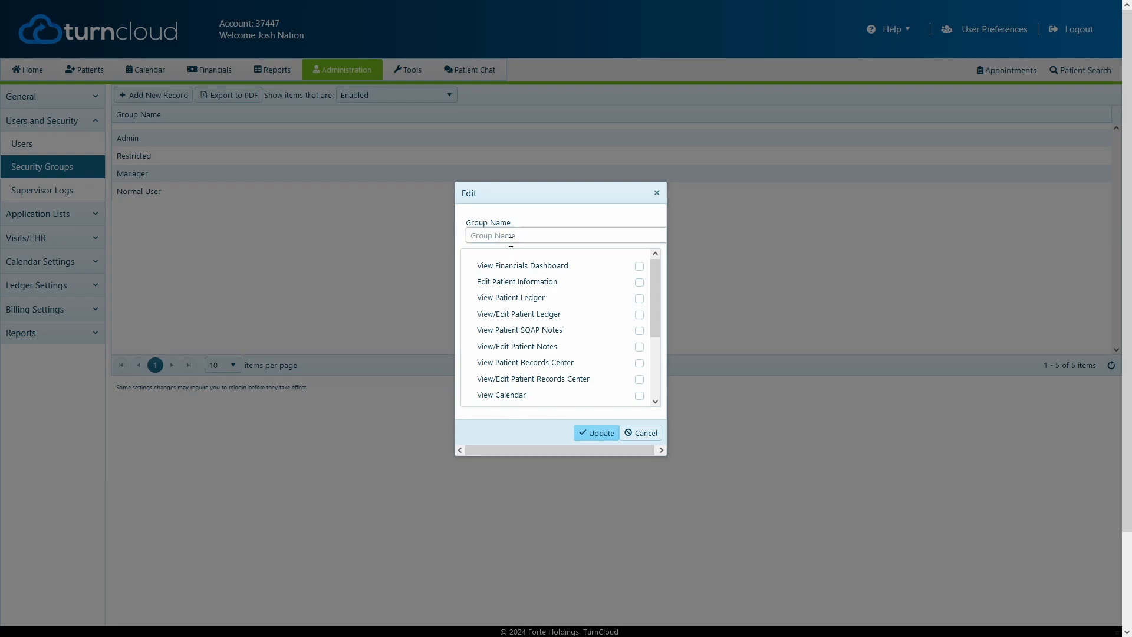
{"action": "left_click", "coordinate": [510, 238]}
{"action": "type", "text": "Office M<anager"}
Enable View Financials Dashboard, Edit Patient Information, View Patient Ledger, View/Edit Patient Ledger and View Patient Records Center for the Office Manager group.
{"action": "left_click", "coordinate": [639, 265]}
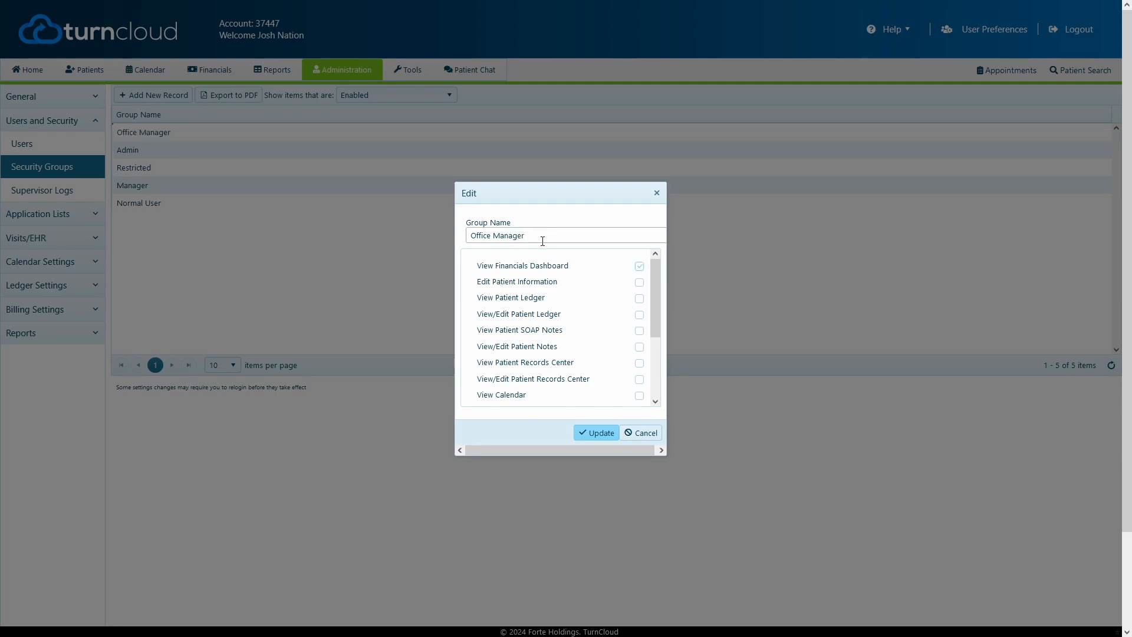
{"action": "left_click", "coordinate": [638, 283]}
{"action": "left_click", "coordinate": [639, 298]}
{"action": "left_click", "coordinate": [639, 316]}
{"action": "left_click", "coordinate": [639, 331]}
{"action": "left_click", "coordinate": [639, 332]}
{"action": "left_click", "coordinate": [640, 363]}
Enable View/Edit Patient Records Center, both calendar permissions, View/Edit Financials, View/Edit/Run Reports, View/Edit Admin Section and Access Chat SMS Tab for Office Manager.
{"action": "scroll", "coordinate": [632, 351], "scroll_direction": "down", "scroll_amount": 2}
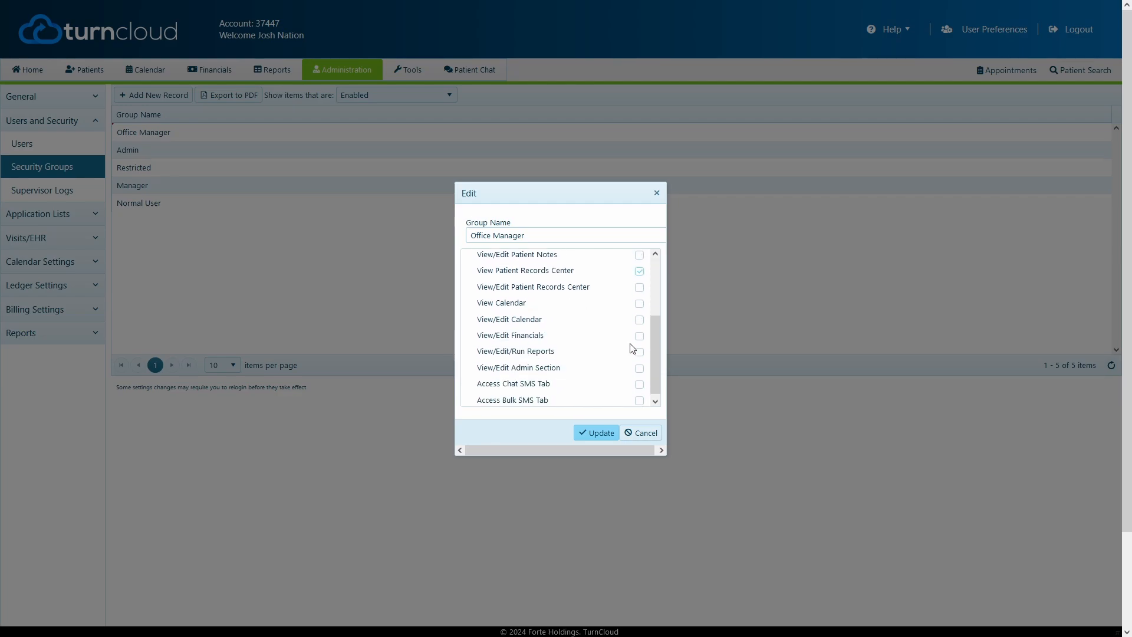
{"action": "left_click", "coordinate": [638, 284]}
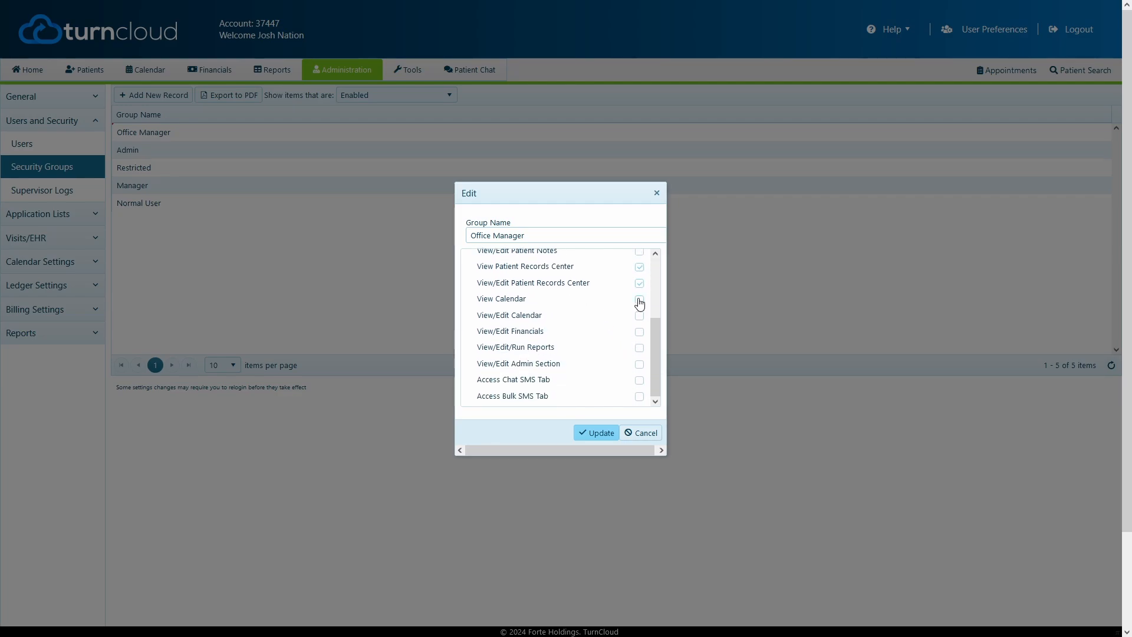
{"action": "left_click", "coordinate": [639, 299]}
{"action": "left_click", "coordinate": [639, 316]}
{"action": "left_click", "coordinate": [639, 332]}
{"action": "left_click", "coordinate": [638, 348]}
{"action": "left_click", "coordinate": [639, 363]}
{"action": "left_click", "coordinate": [639, 380]}
{"action": "scroll", "coordinate": [617, 348], "scroll_direction": "down", "scroll_amount": 2}
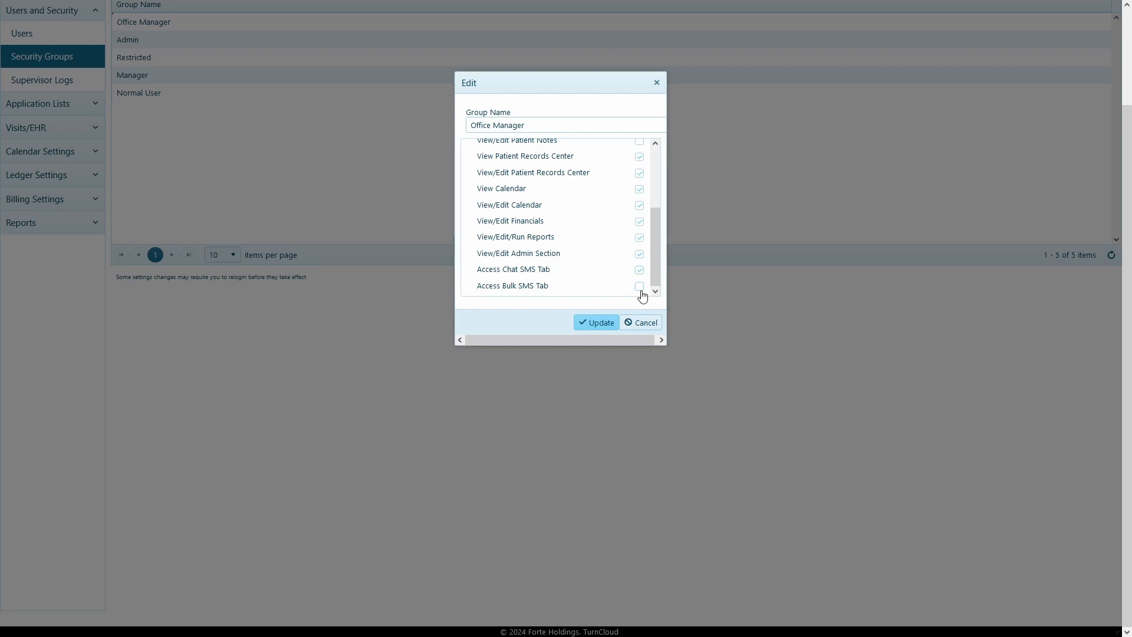
{"action": "scroll", "coordinate": [566, 259], "scroll_direction": "up", "scroll_amount": 5}
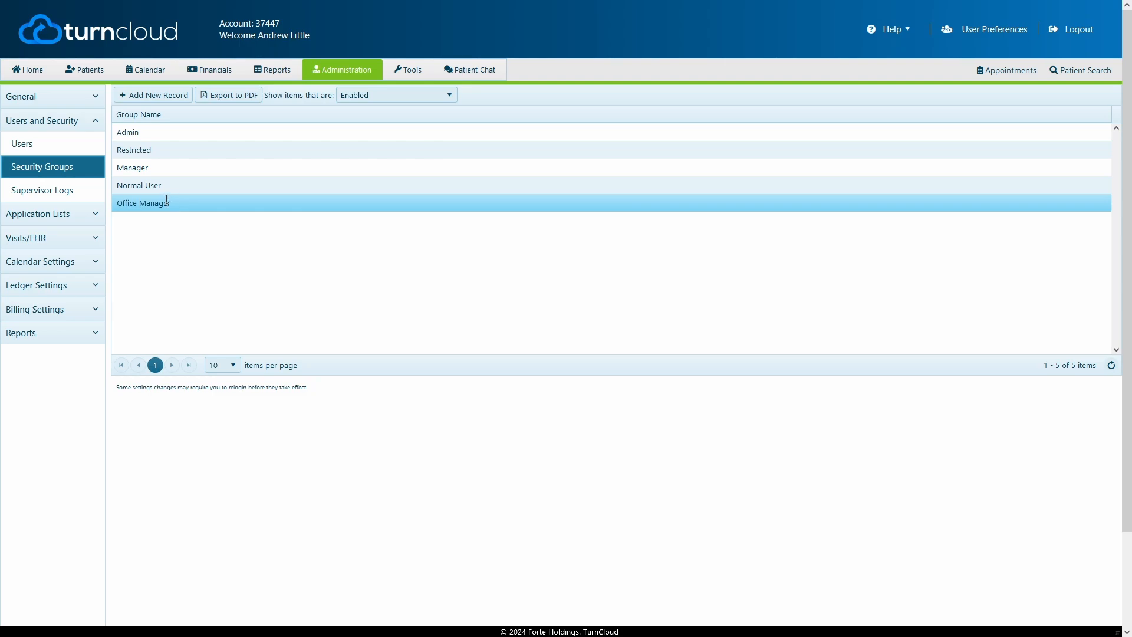
Change the newly added user's group to Office Manager in the administration user list.
{"action": "left_click", "coordinate": [40, 147]}
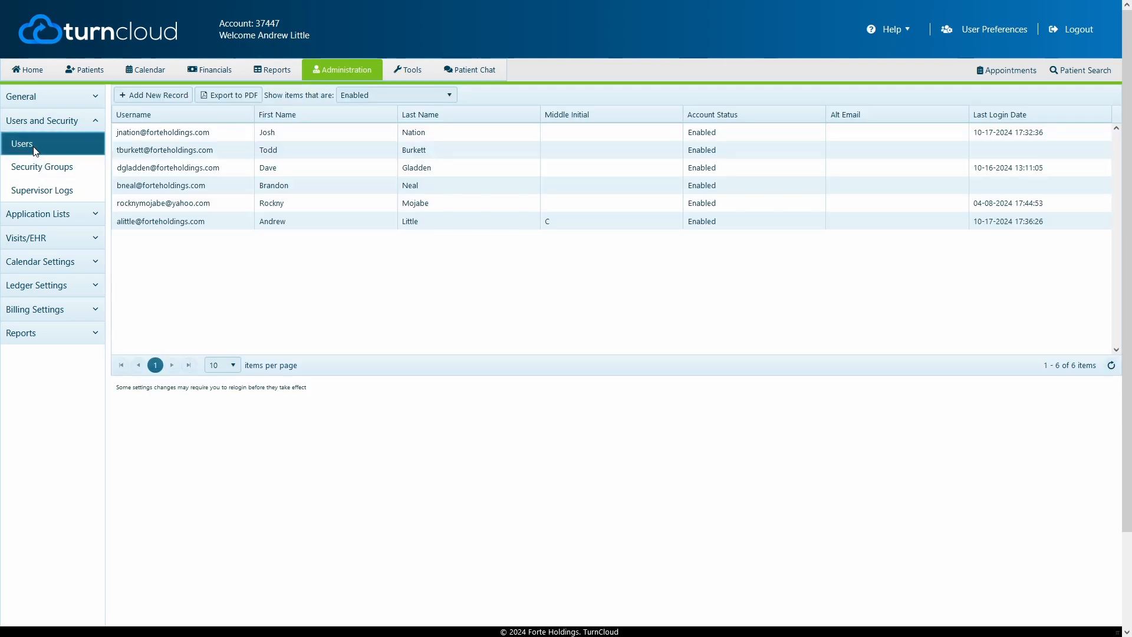
{"action": "double_click", "coordinate": [170, 221]}
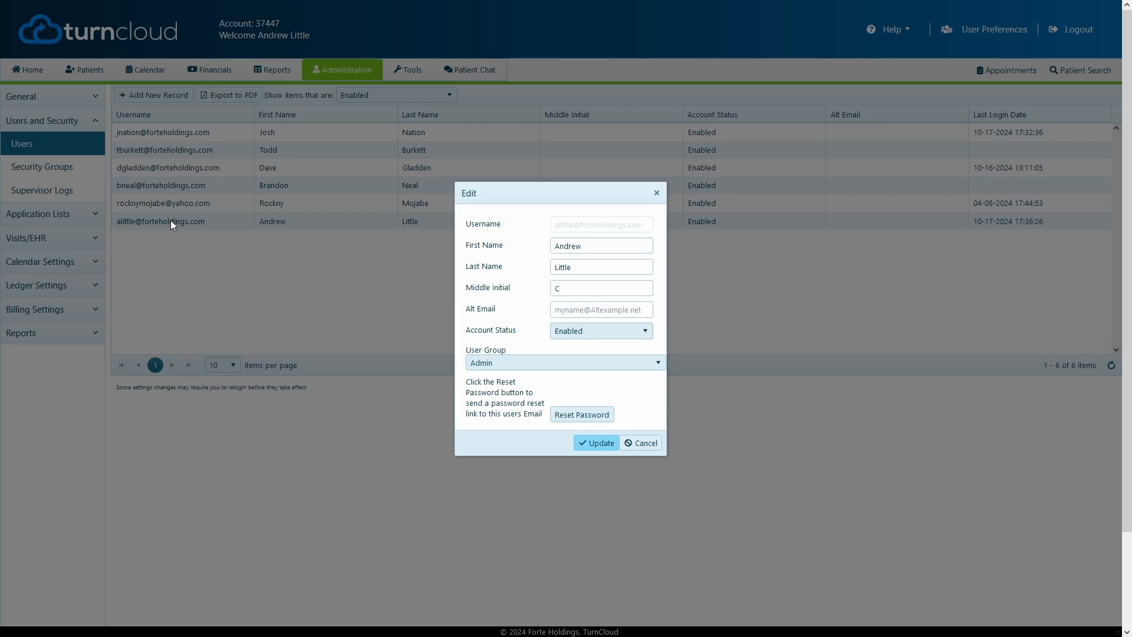
{"action": "left_click", "coordinate": [539, 363]}
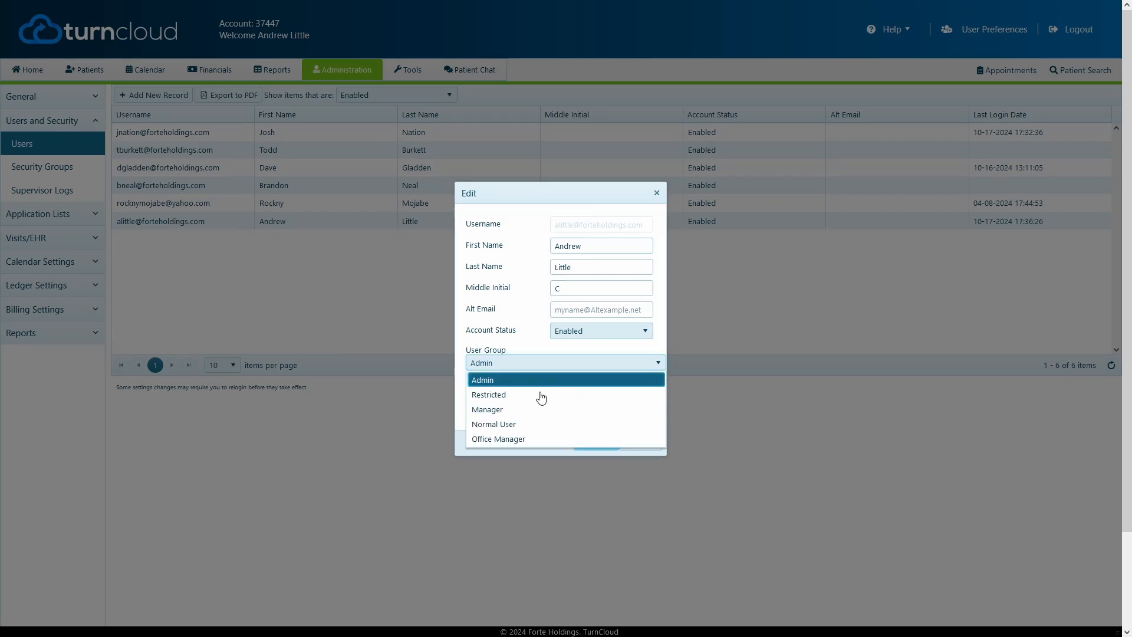
{"action": "left_click", "coordinate": [541, 439]}
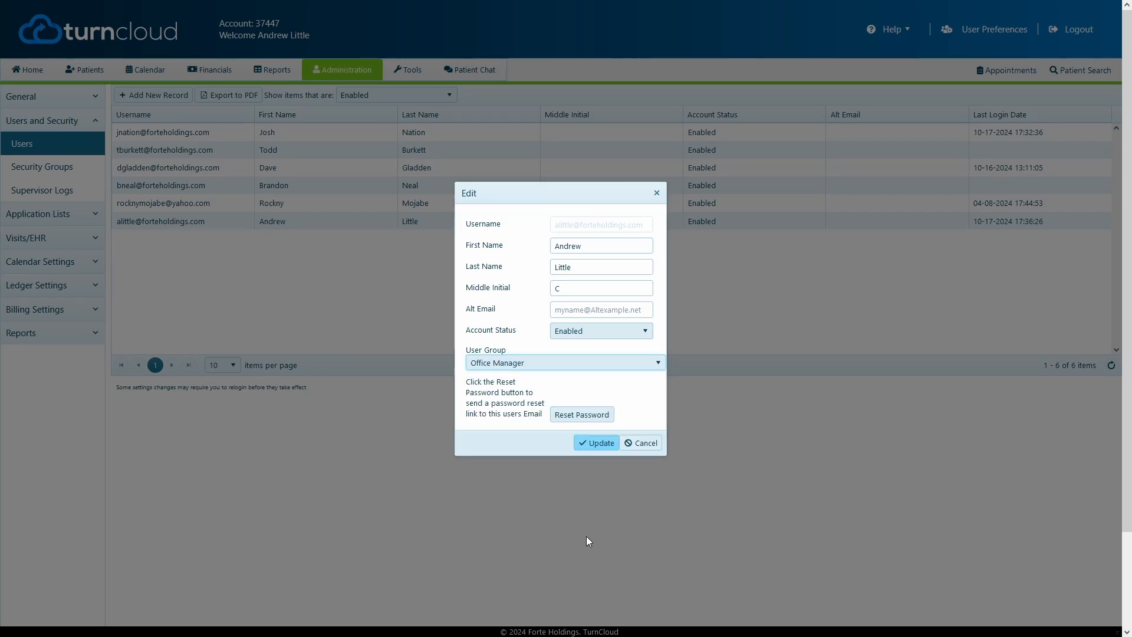